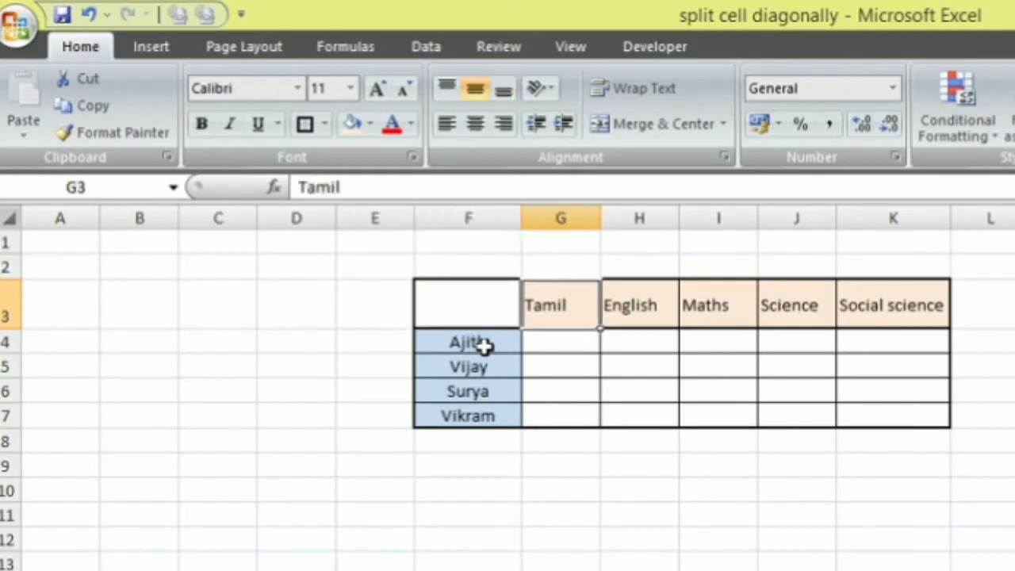
key("Down")
key("Down")
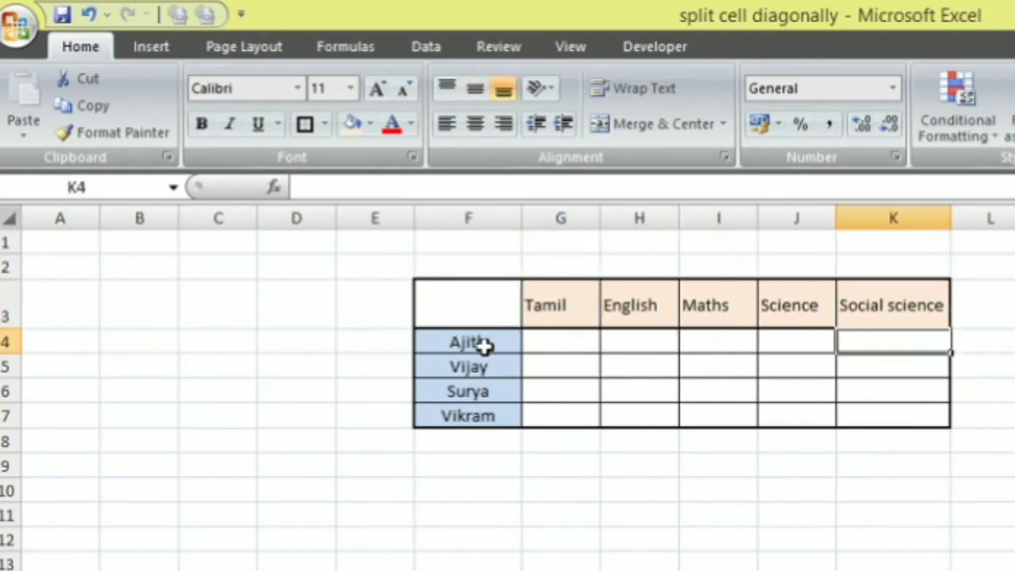
left_click(492, 298)
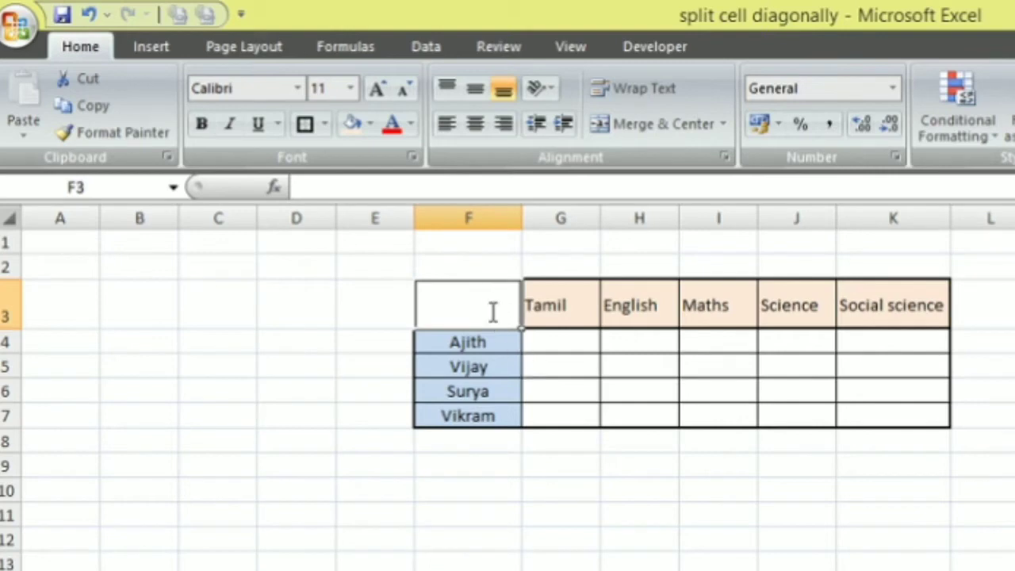
double_click(492, 310)
left_click(565, 373)
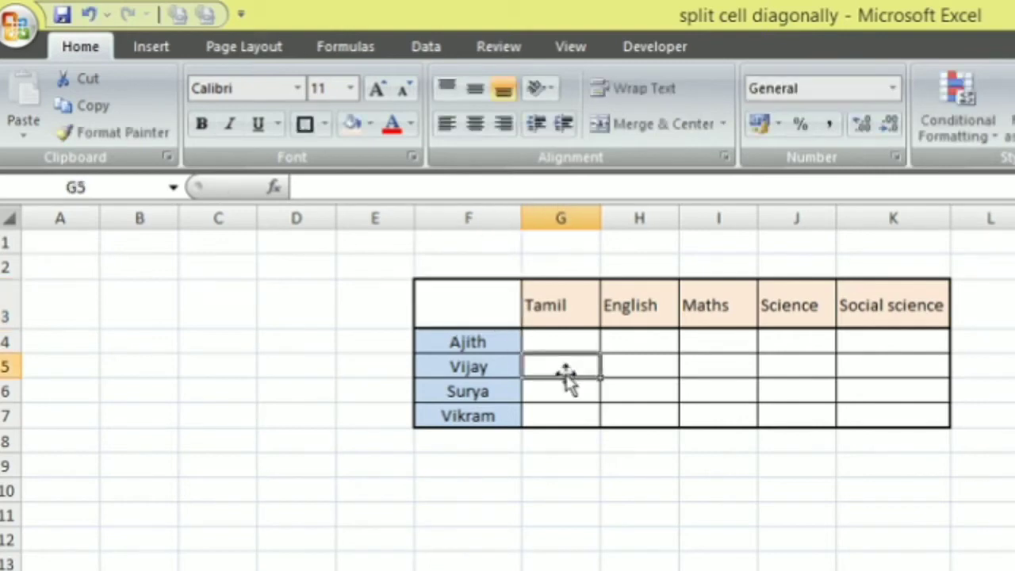
Enter "Subject" in the empty header cell F3
key("Up")
key("Up")
key("Left")
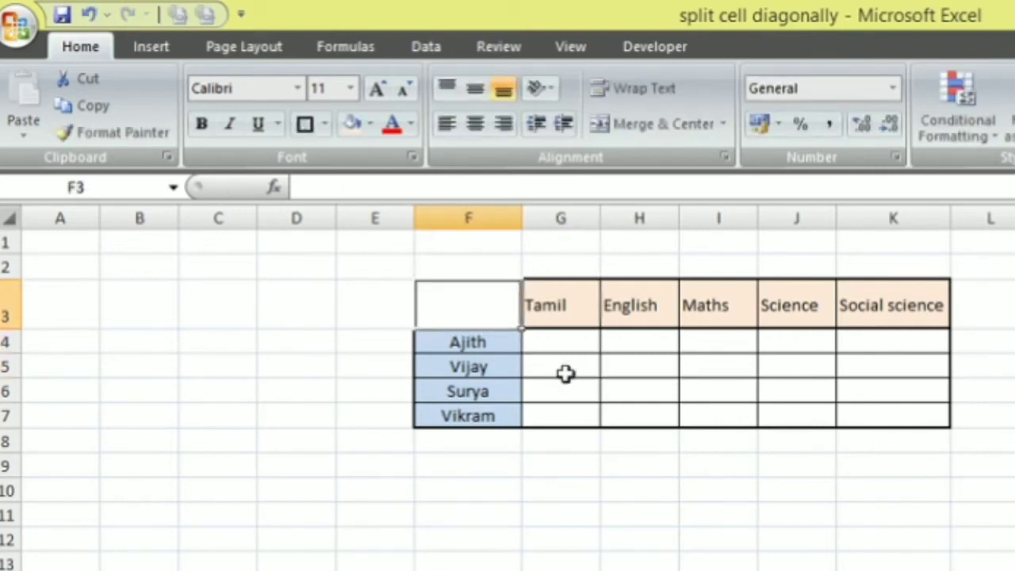
key("Down")
key("Up")
key("F2")
type("Su")
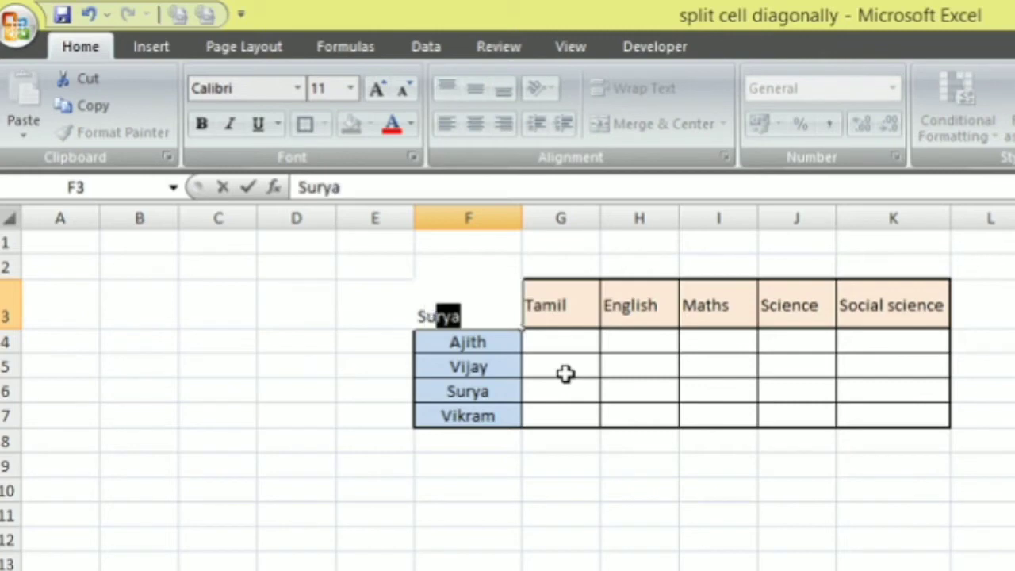
type("bject")
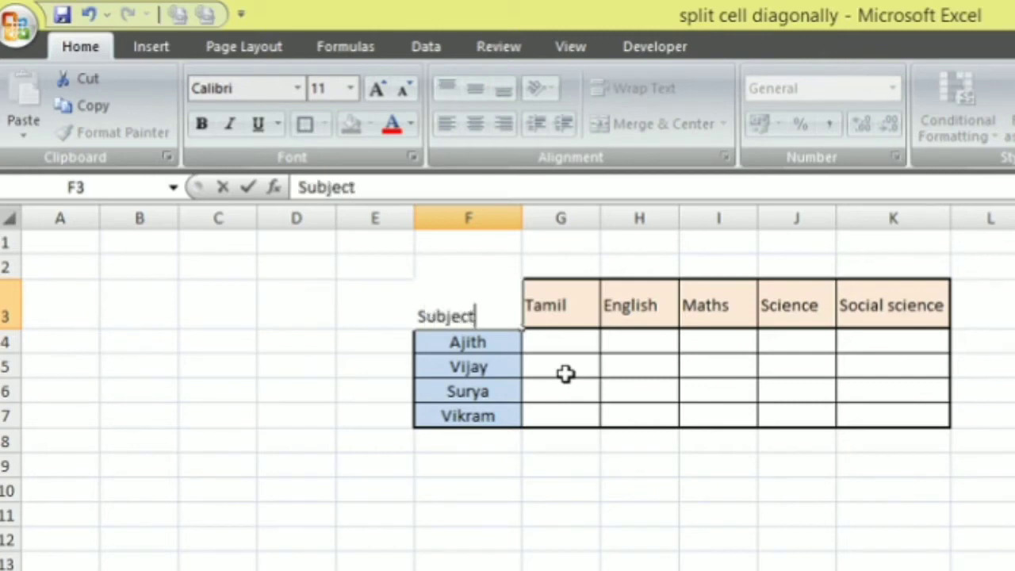
key("Return")
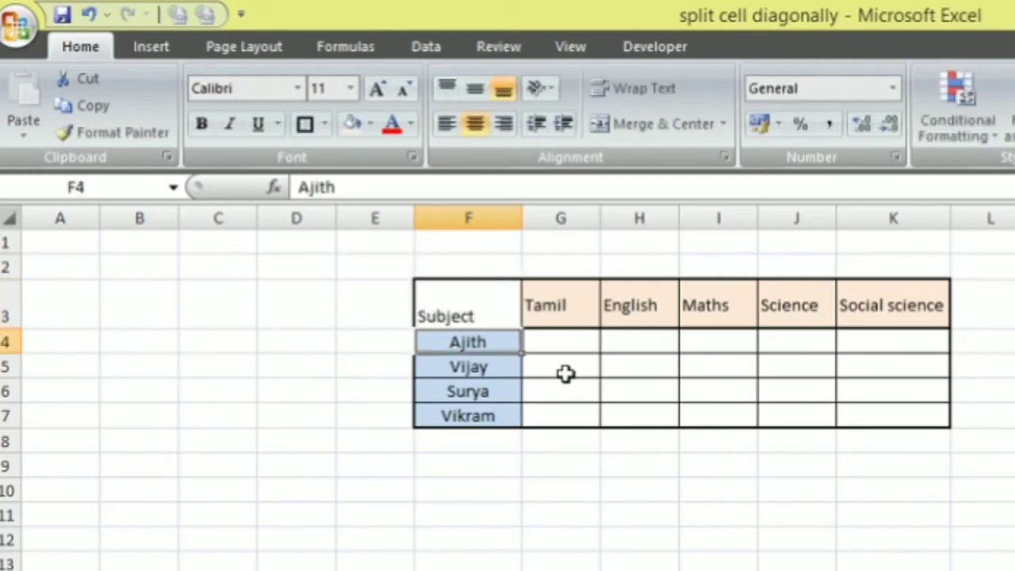
Add "Name" on a second line inside cell F3, below "Subject"
key("Up")
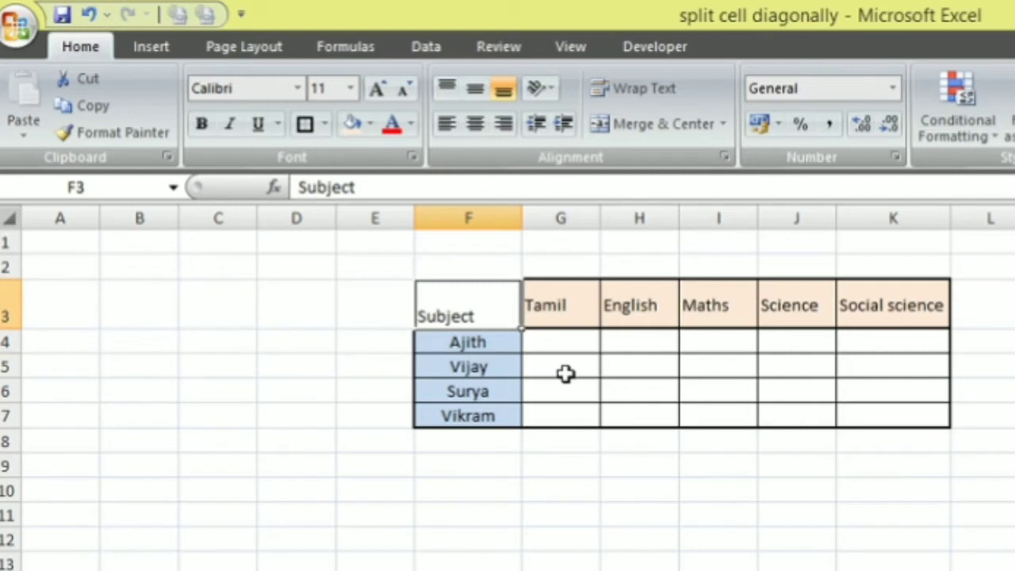
key("F2")
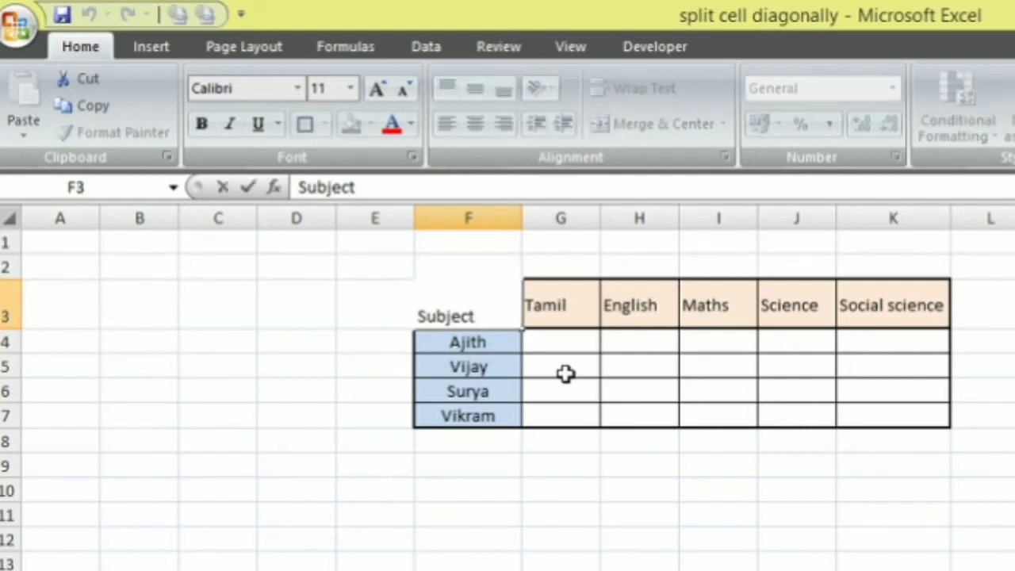
key("alt+Return")
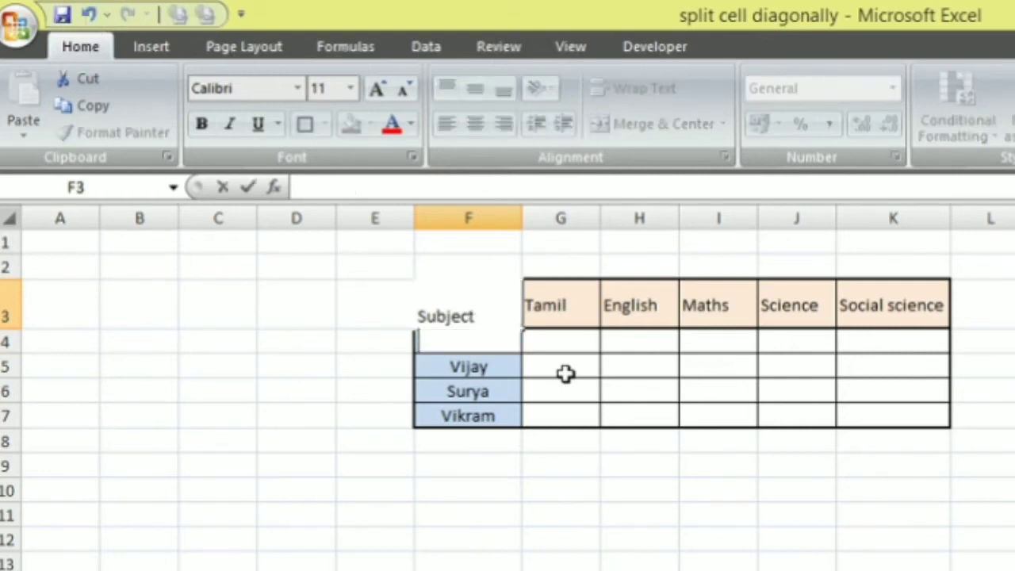
type("N")
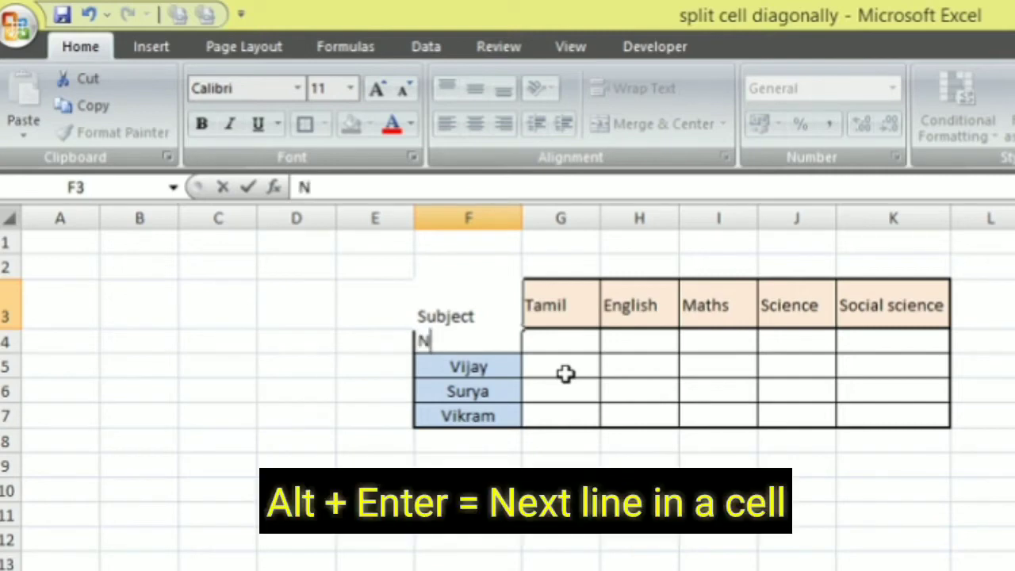
type("ame")
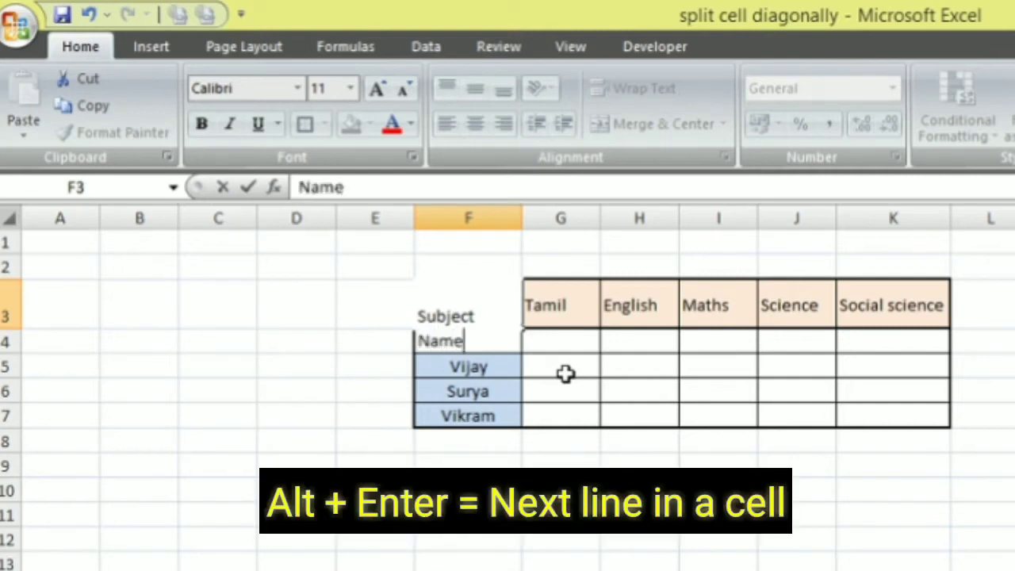
key("Return")
key("Return")
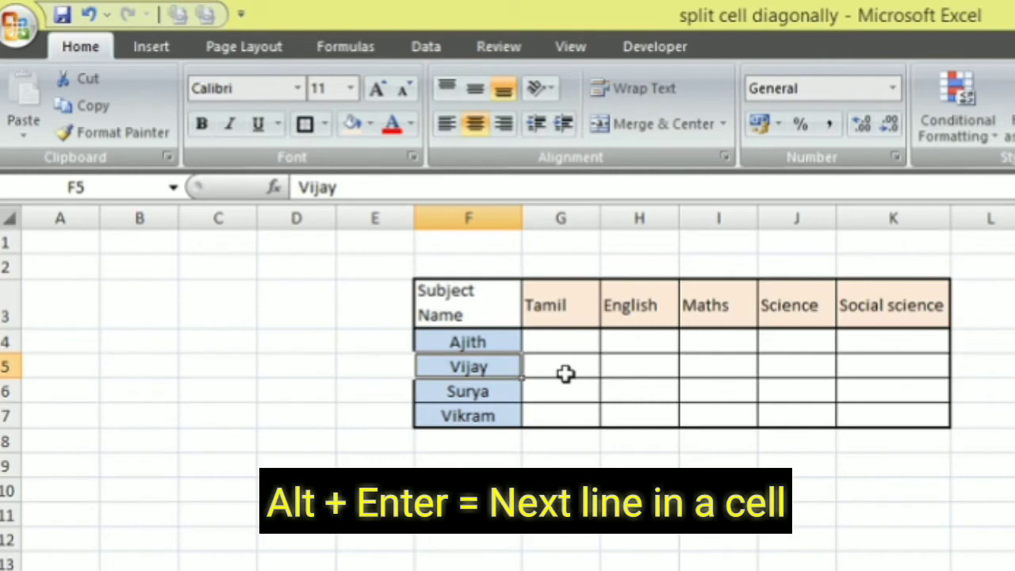
key("Up")
key("Up")
key("Down")
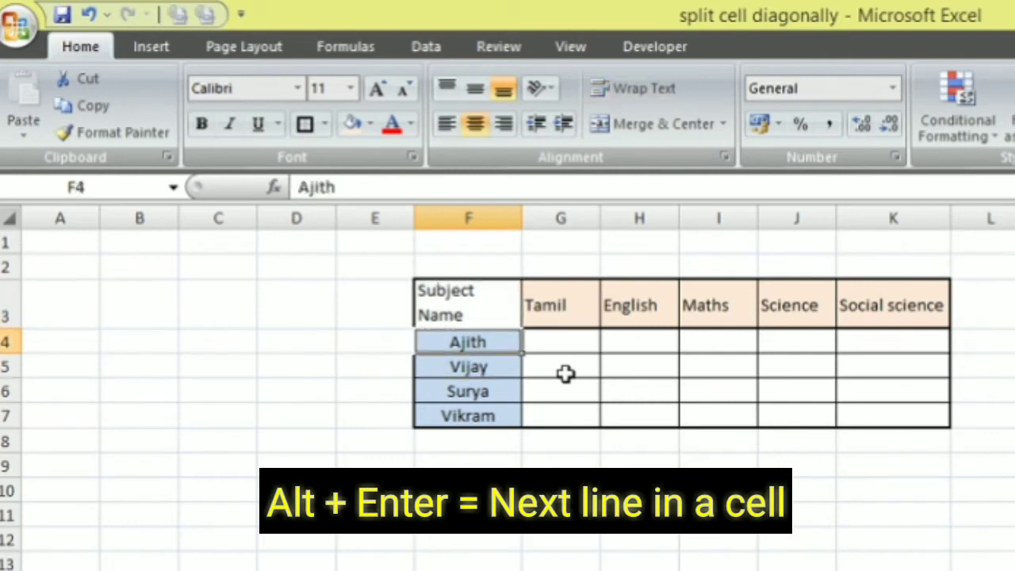
key("Up")
key("Down")
key("Right")
key("Left")
Give cell F3 a thick dashed diagonal border running from its upper-left to its lower-right corner in the Format Cells dialog
key("Up")
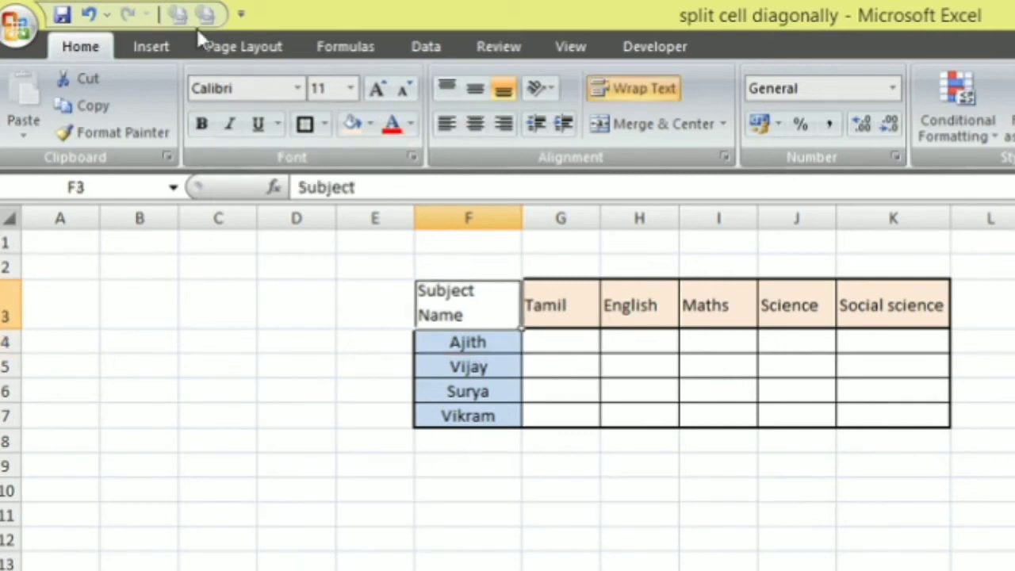
left_click(325, 125)
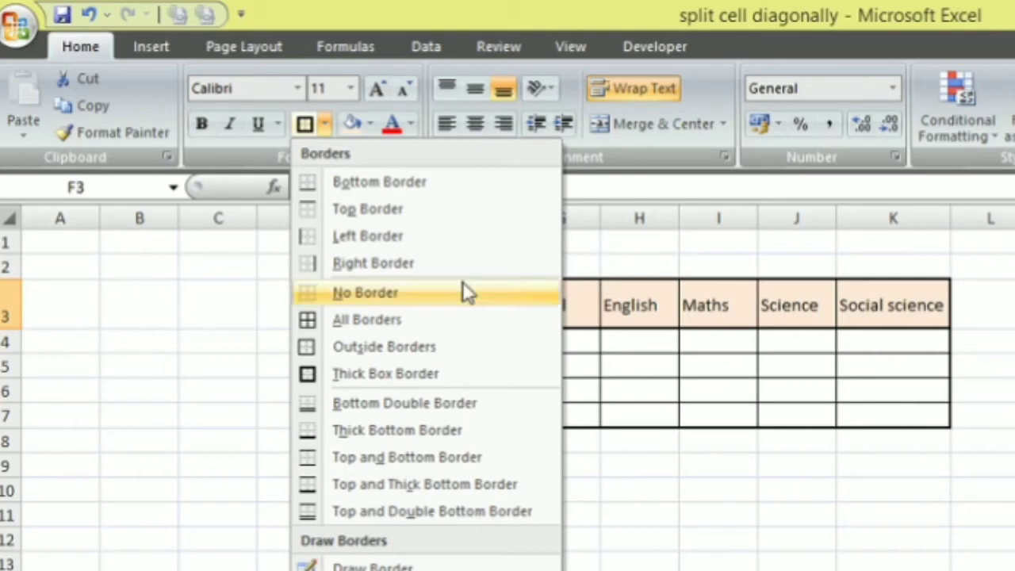
left_click(380, 569)
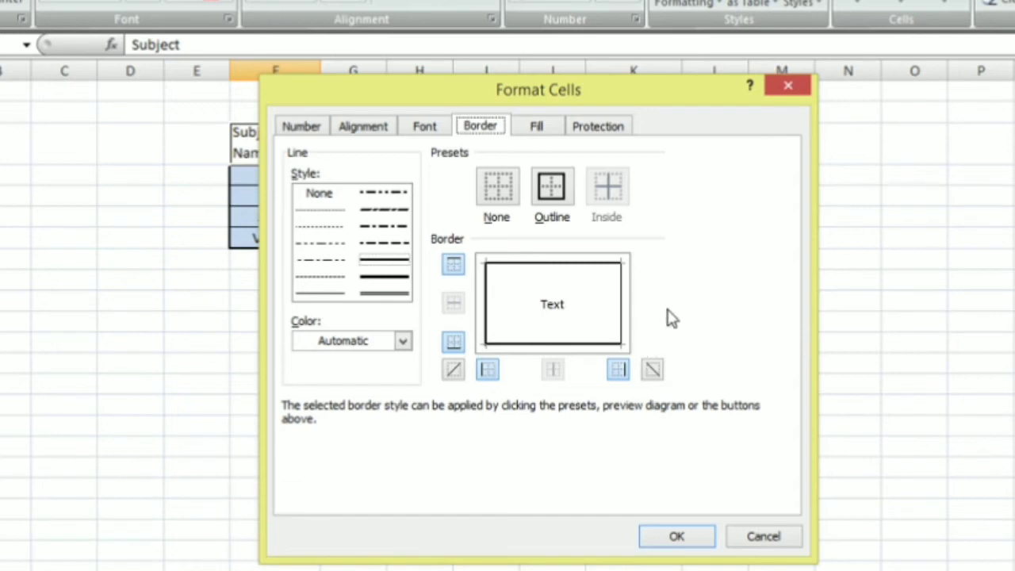
left_click(652, 369)
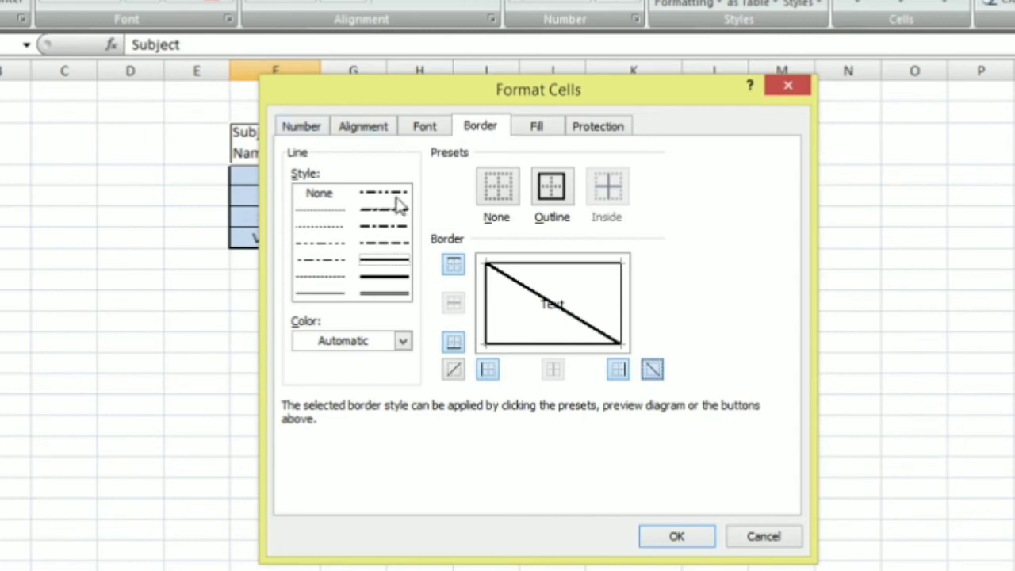
left_click(385, 243)
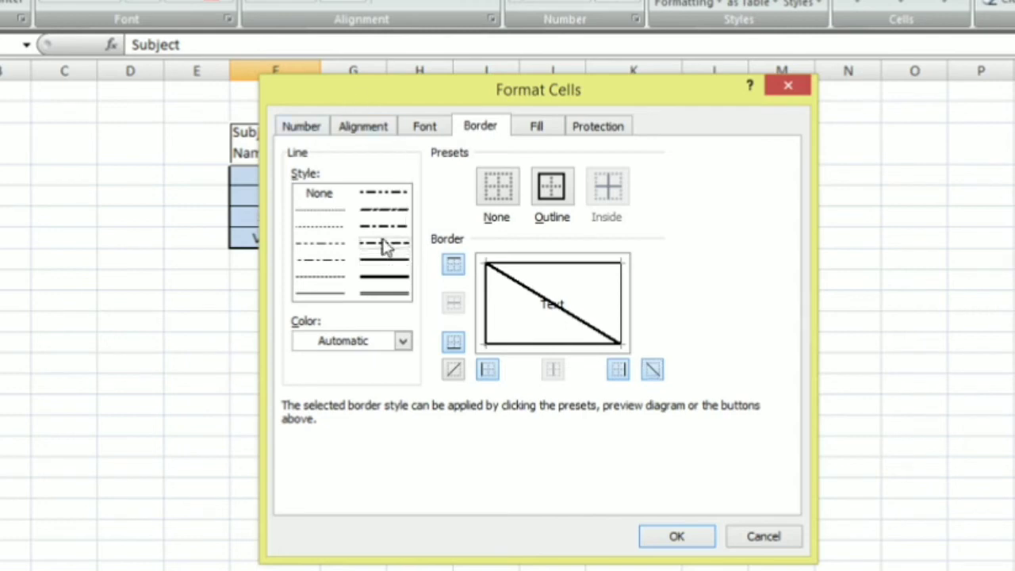
left_click(656, 374)
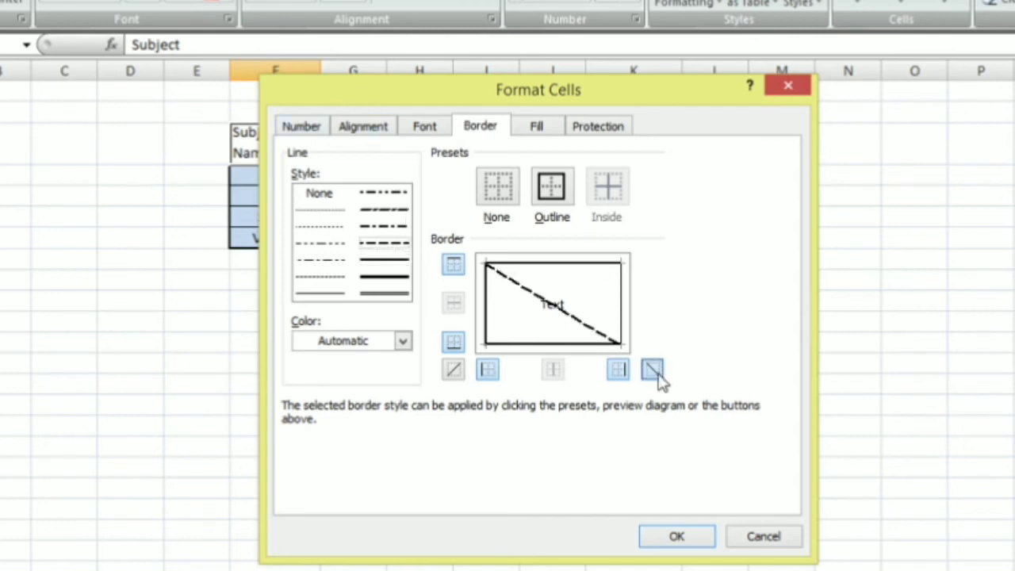
left_click(454, 373)
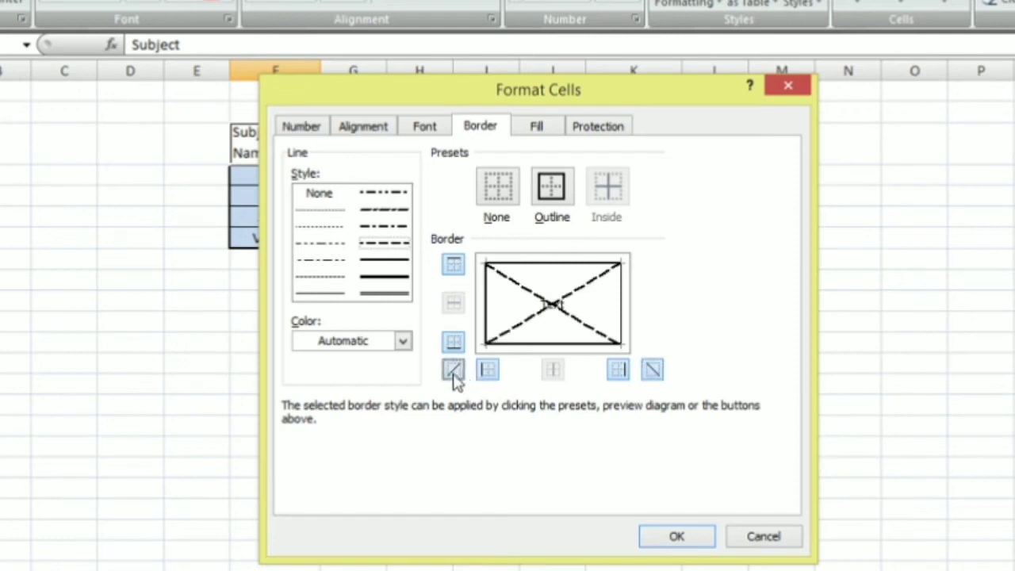
left_click(655, 371)
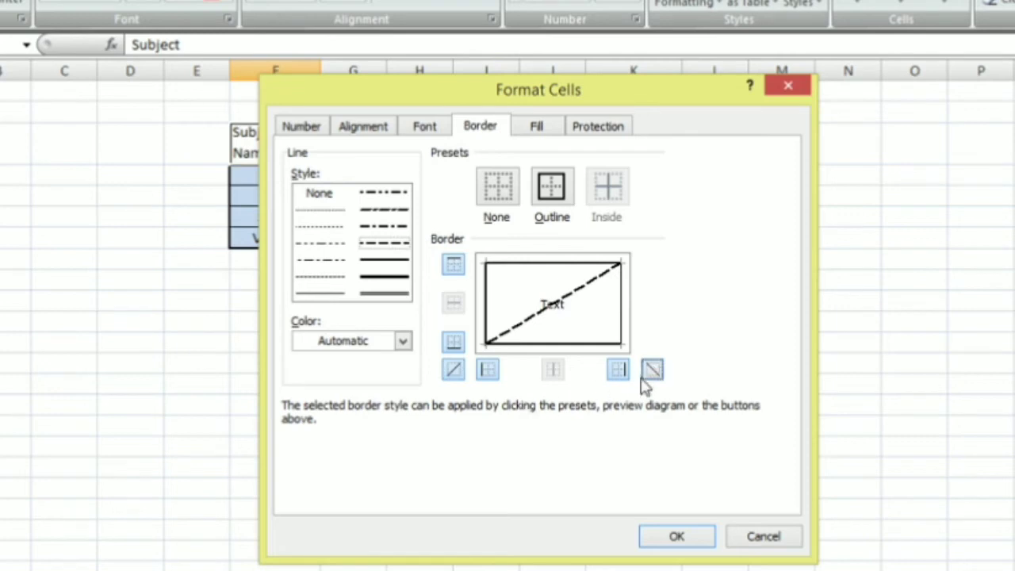
left_click(653, 373)
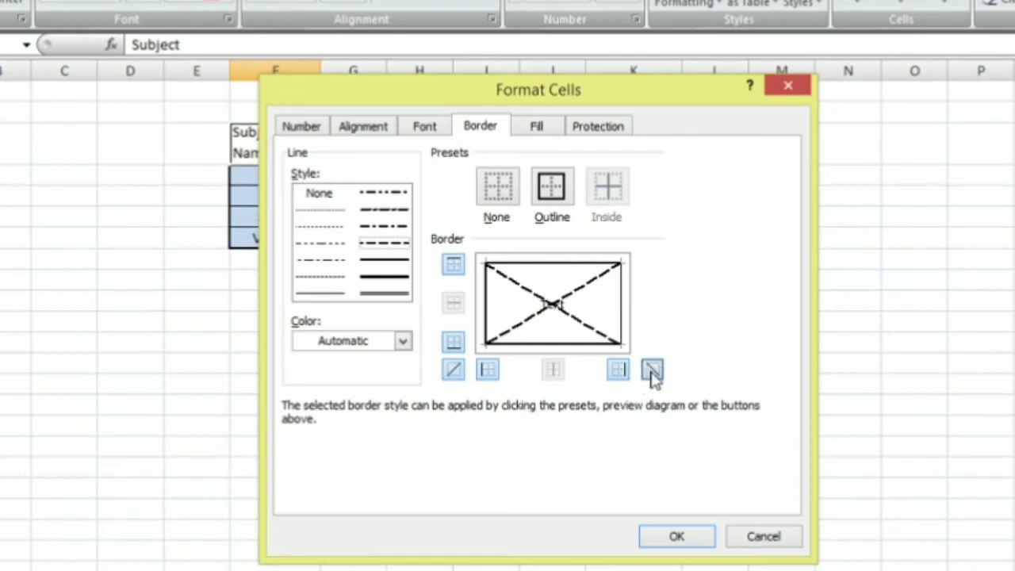
left_click(454, 372)
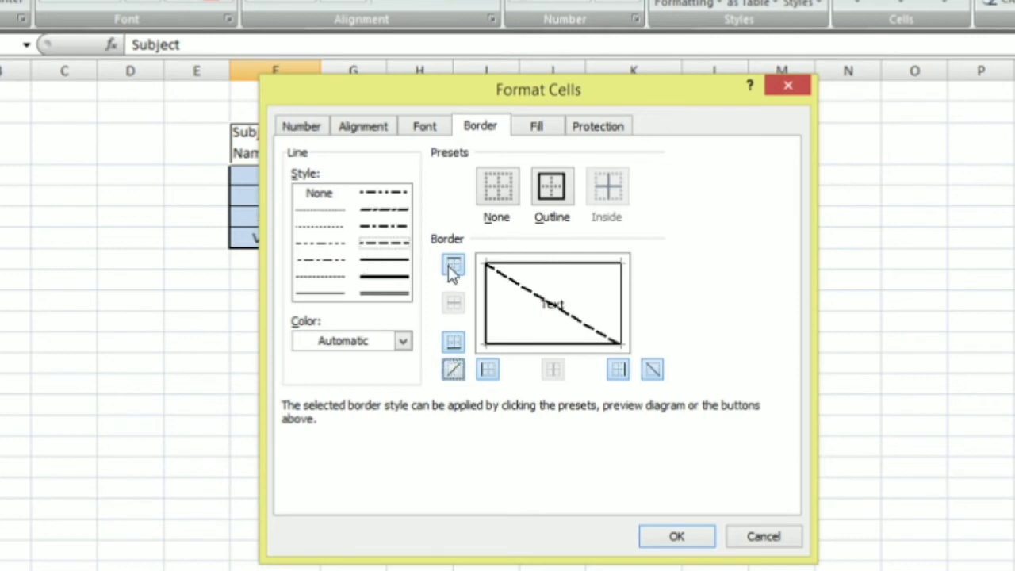
Set the right border of cell F3 to a medium-thick solid line and apply the border settings
left_click(618, 369)
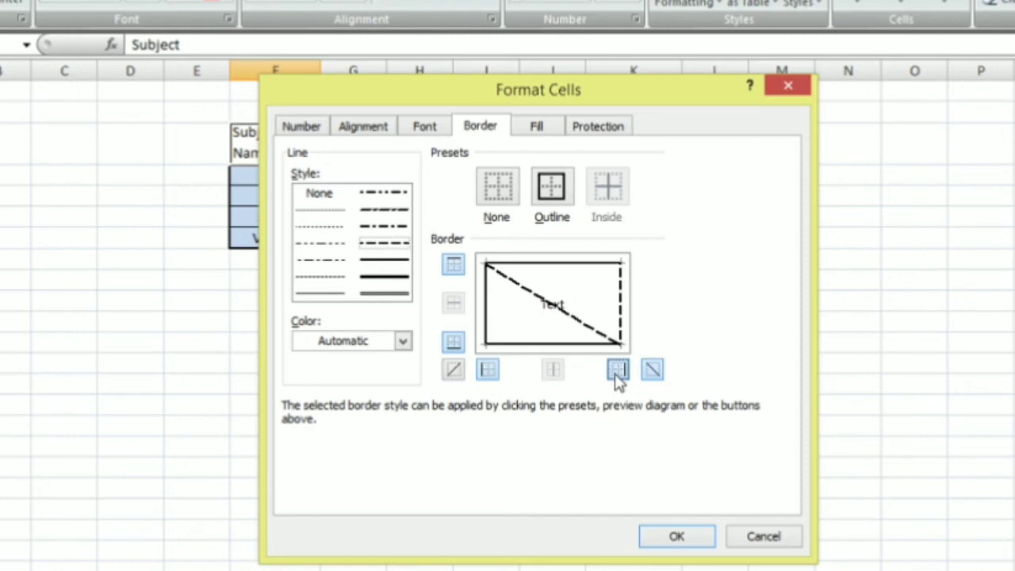
left_click(401, 260)
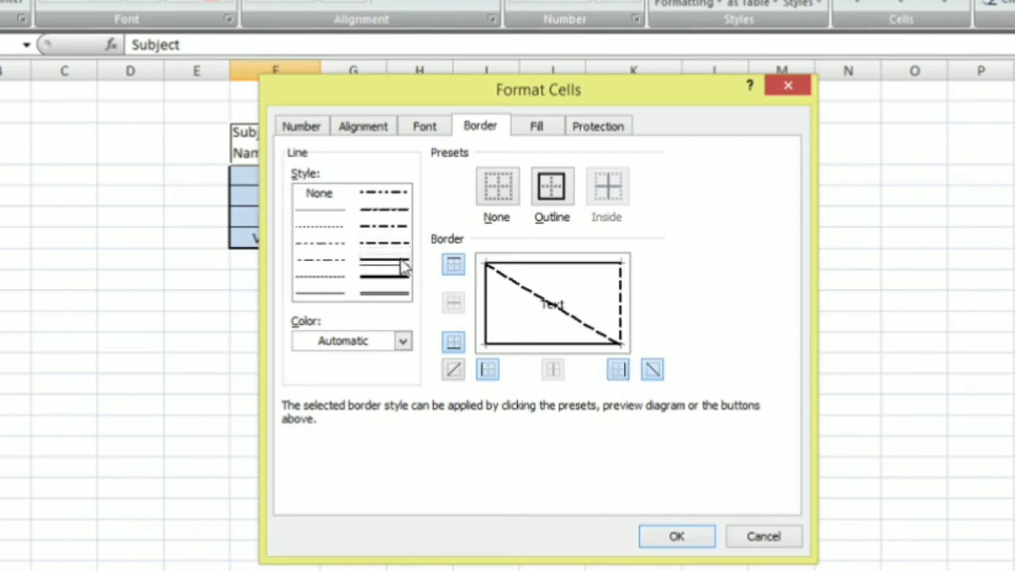
left_click(618, 372)
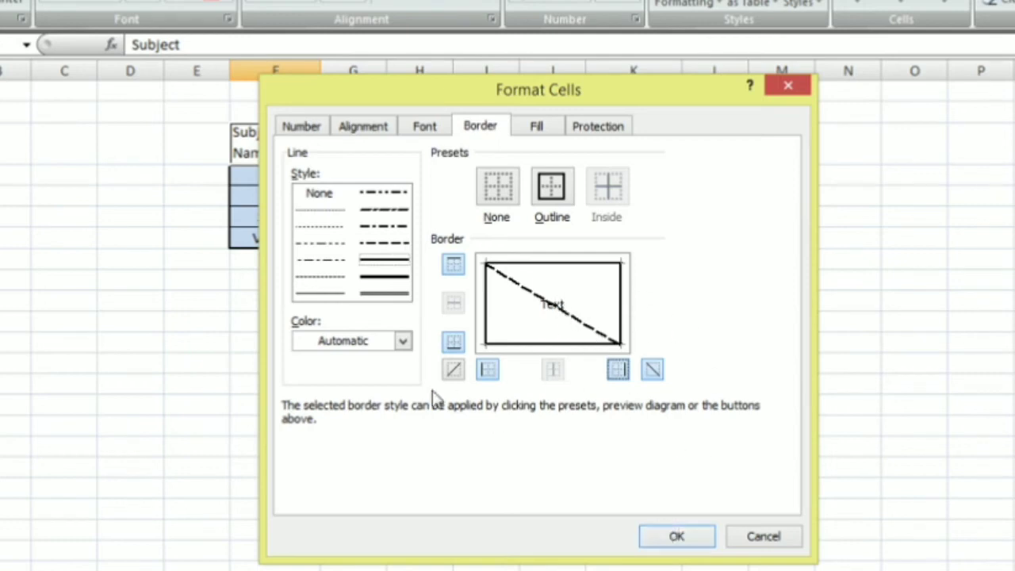
left_click(404, 342)
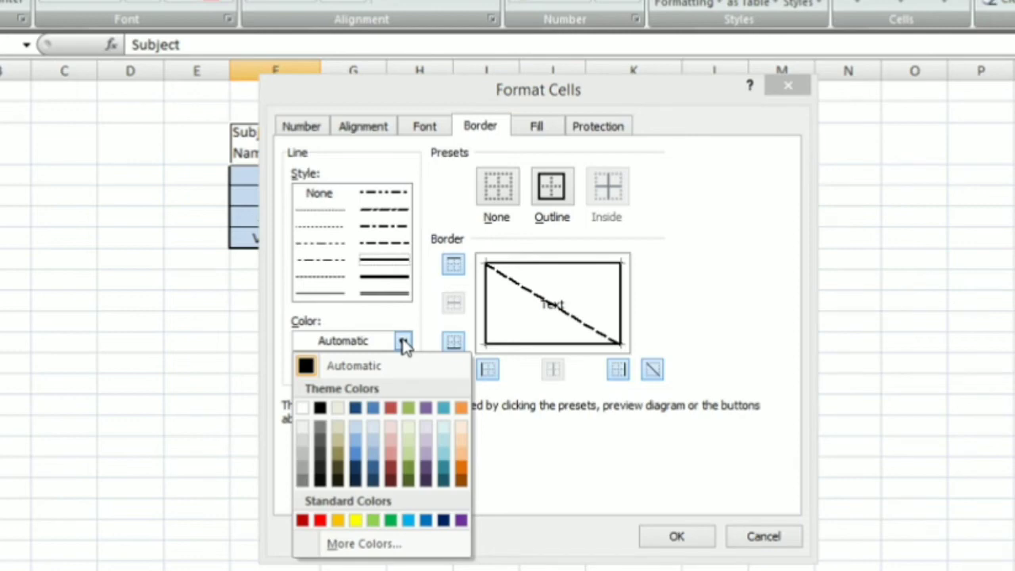
left_click(404, 342)
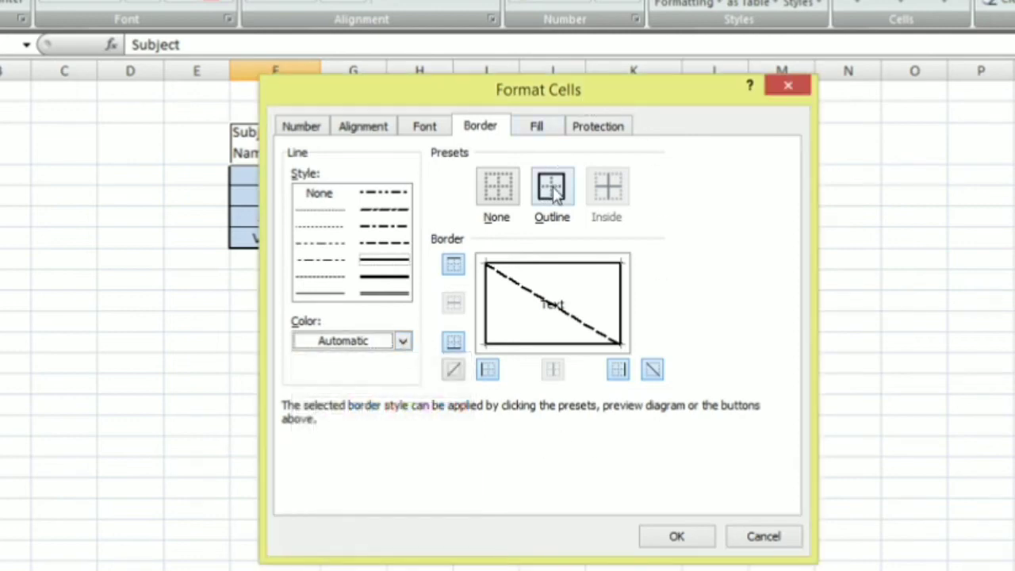
left_click(697, 535)
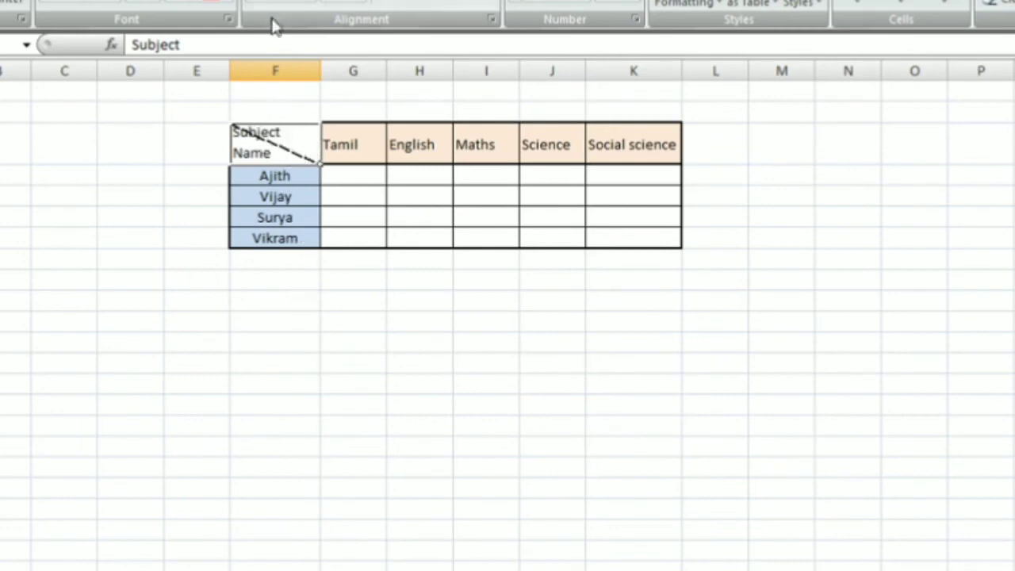
Insert spaces before "Subject" in cell F3 so the word sits at the right end of its line, above the diagonal
double_click(271, 136)
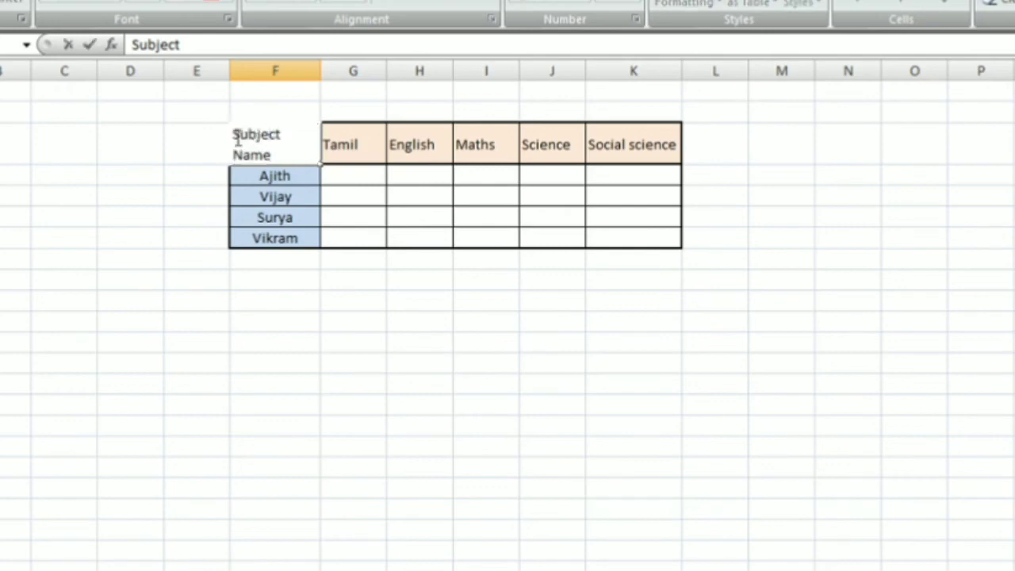
left_click(235, 137)
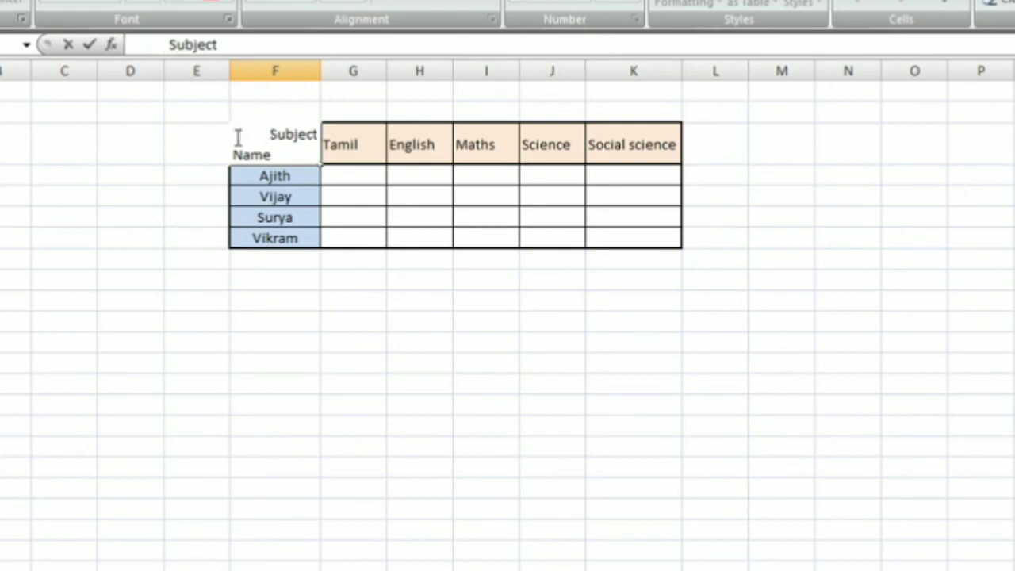
key("Return")
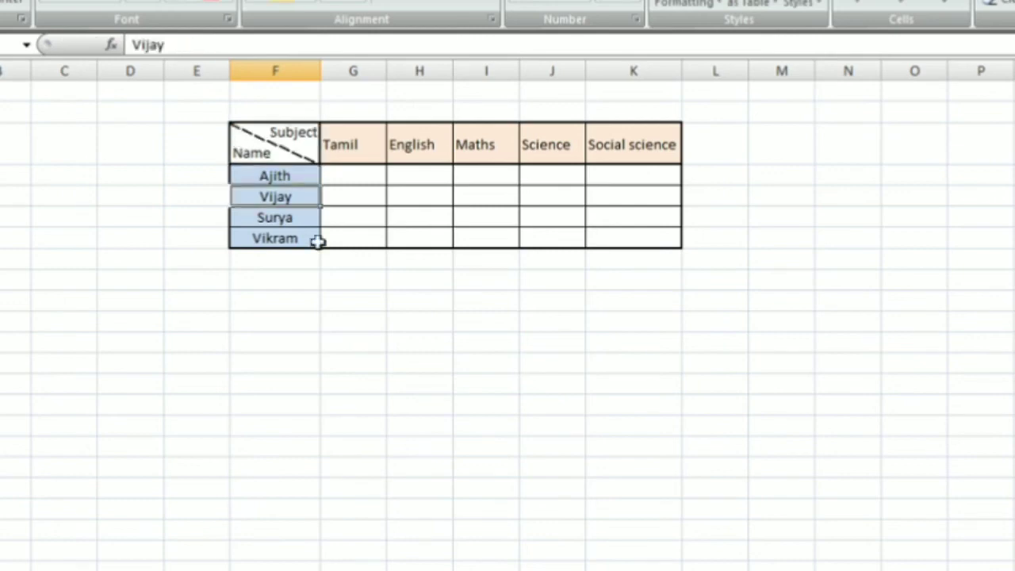
View the Format Cells border options for an empty cell in column H below the table and close the dialog
left_click(407, 454)
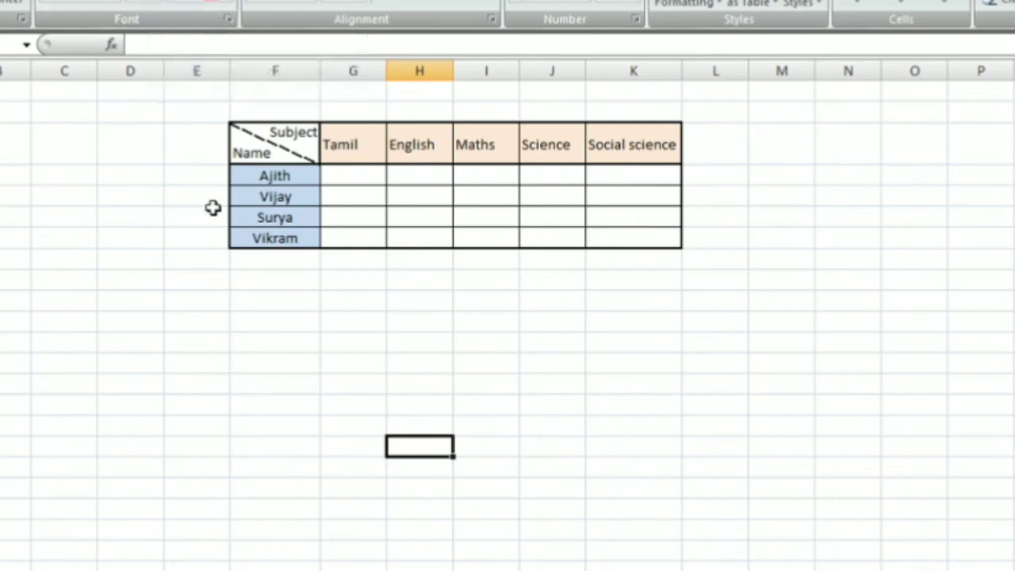
key("ctrl+1")
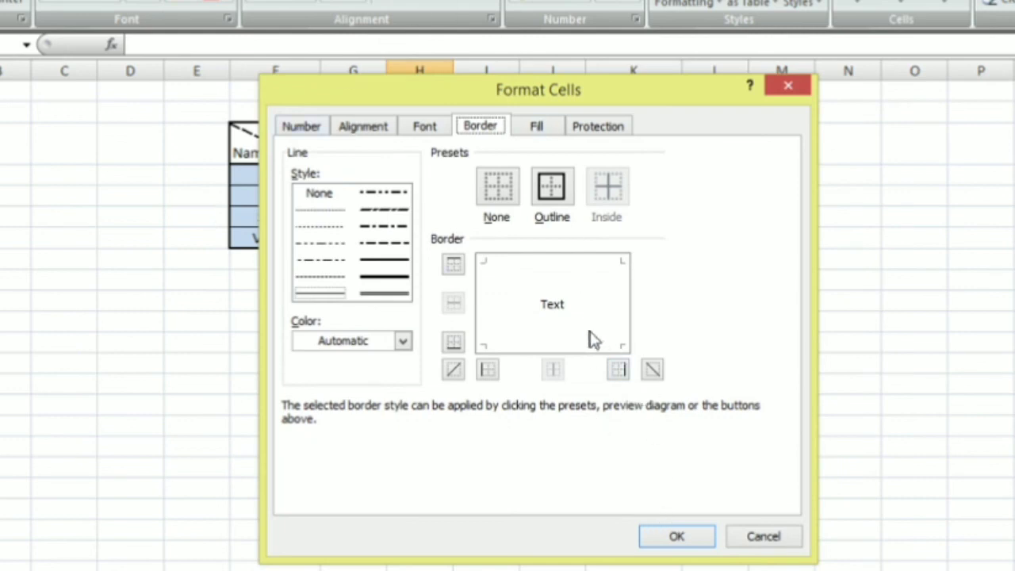
left_click(652, 369)
key("Return")
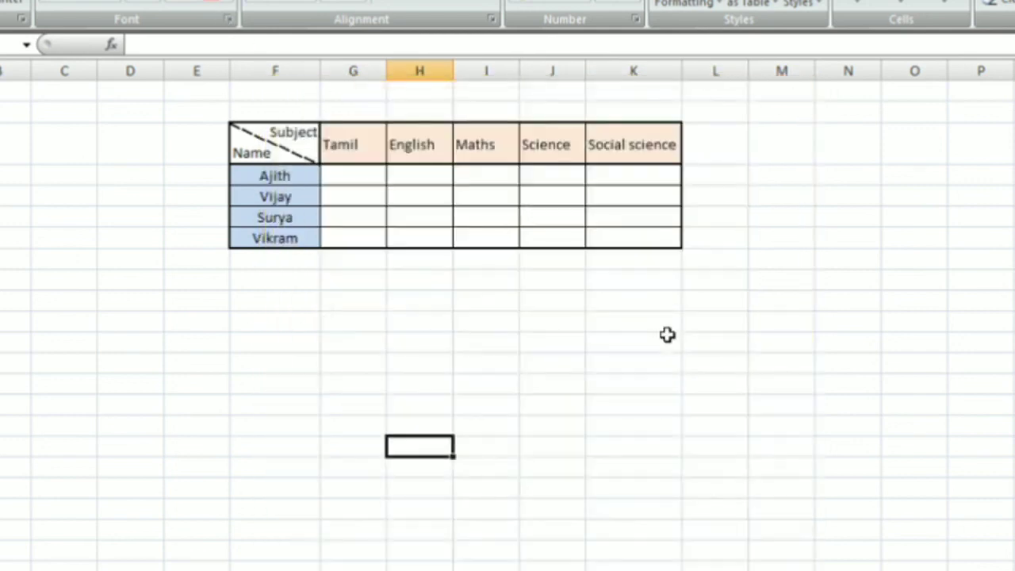